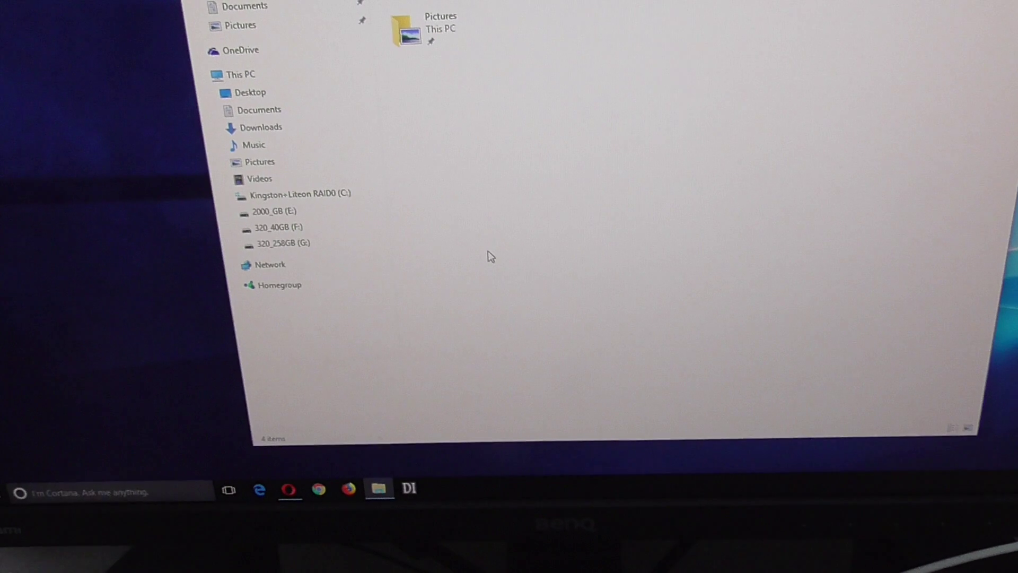
Step: Refresh the drive list, then load the drp.su website in Opera
right_click(557, 278)
click(601, 311)
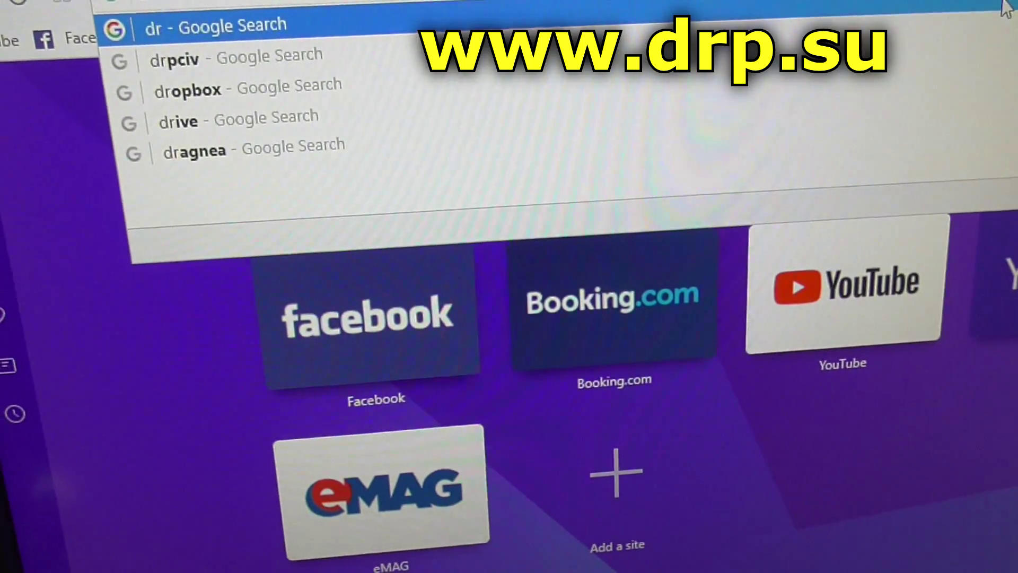
text(p.)
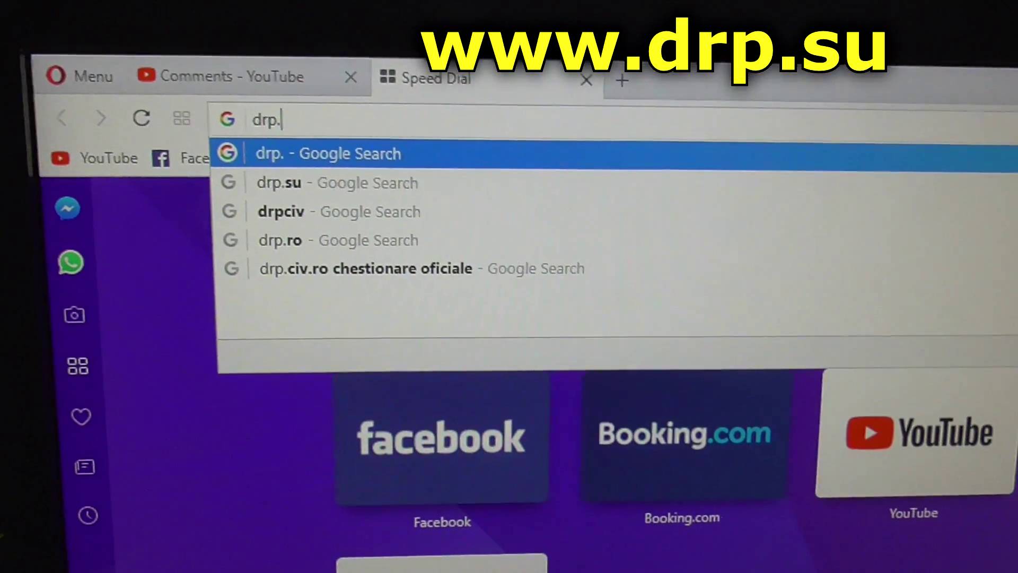
text(su)
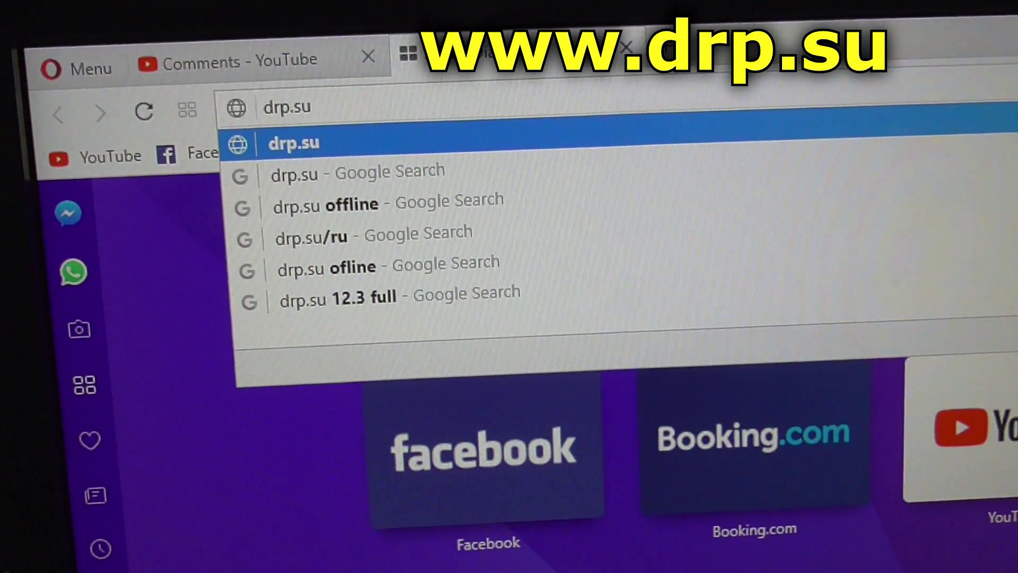
key(Return)
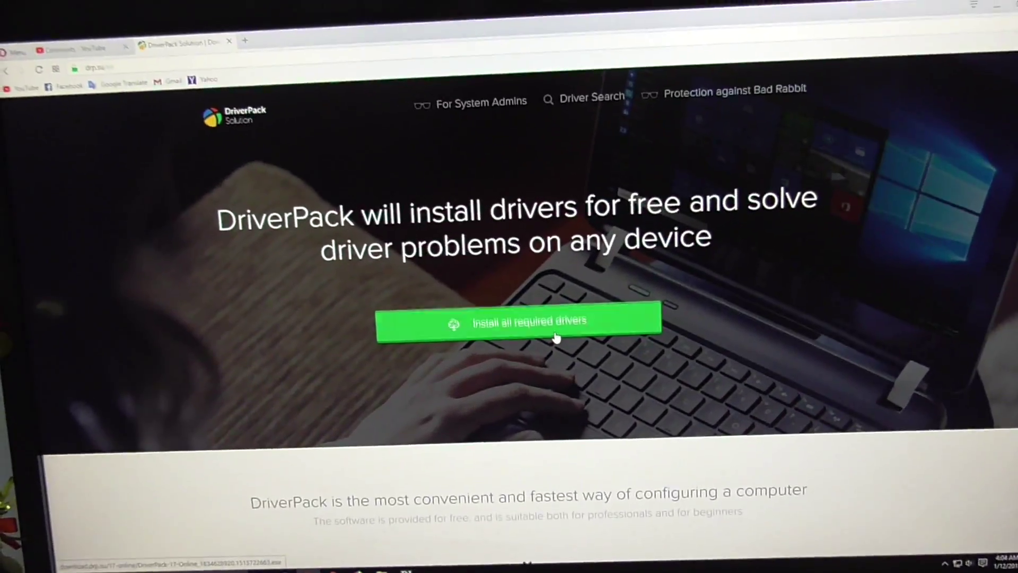
Step: Save the DriverPack installer to Downloads and run it, confirming the security warning
click(590, 235)
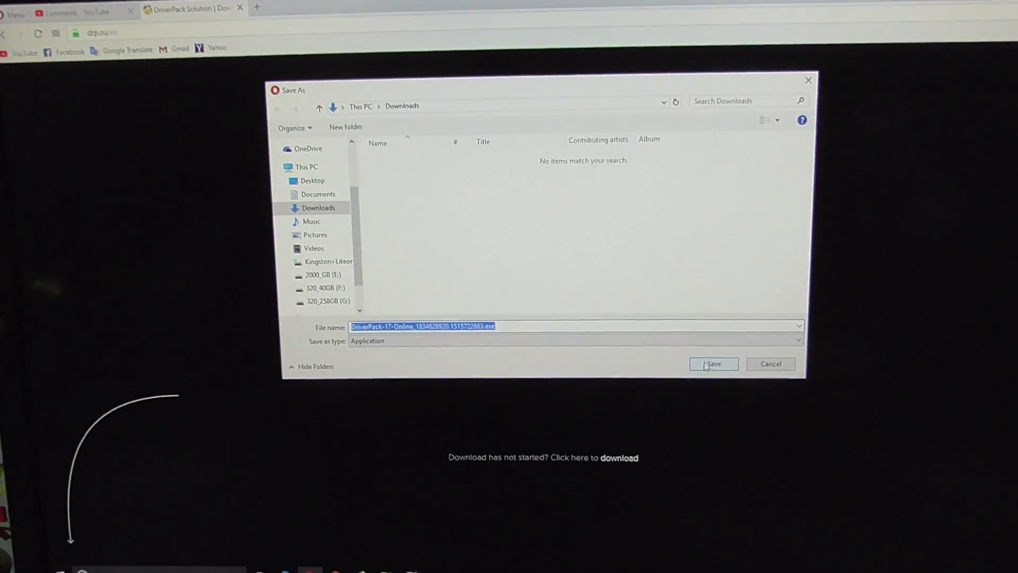
click(716, 360)
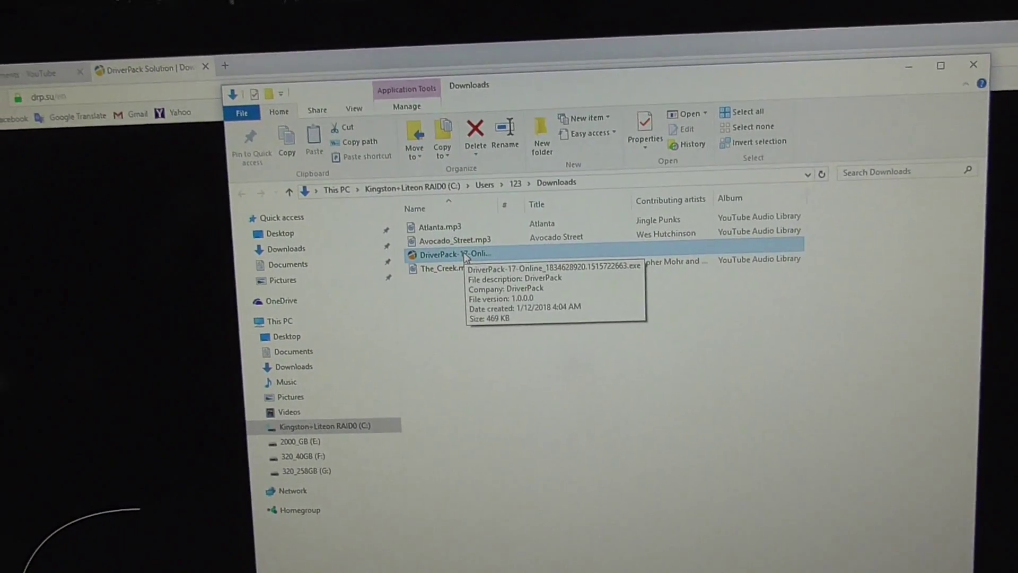
click(609, 374)
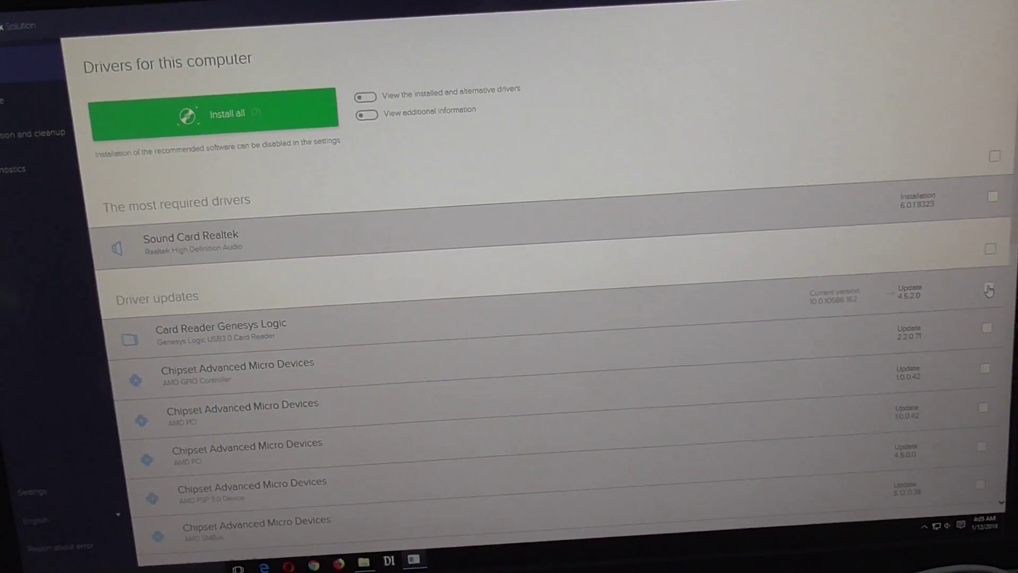
scroll(406, 377, down, 5)
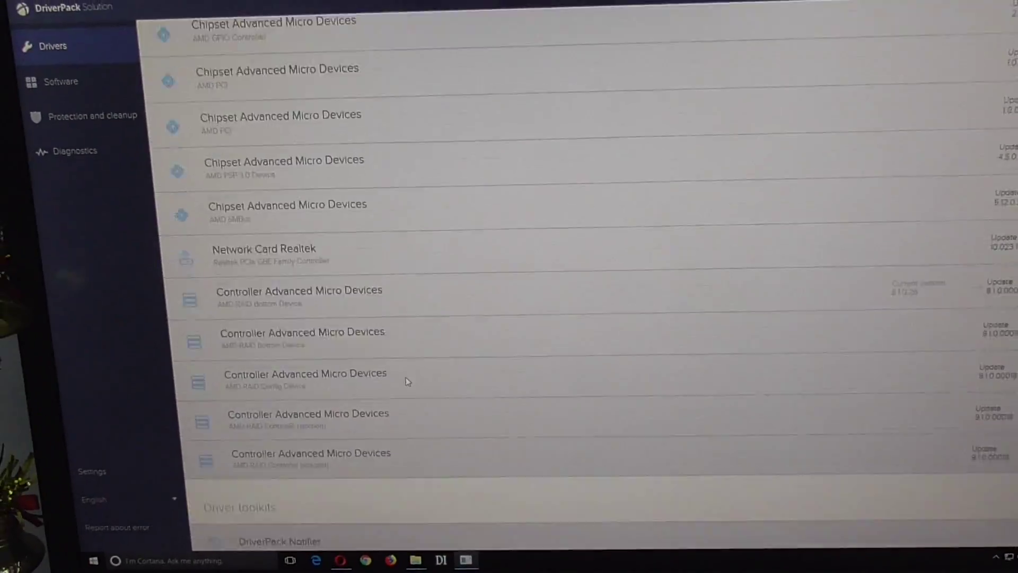
scroll(412, 375, down, 5)
scroll(969, 375, up, 3)
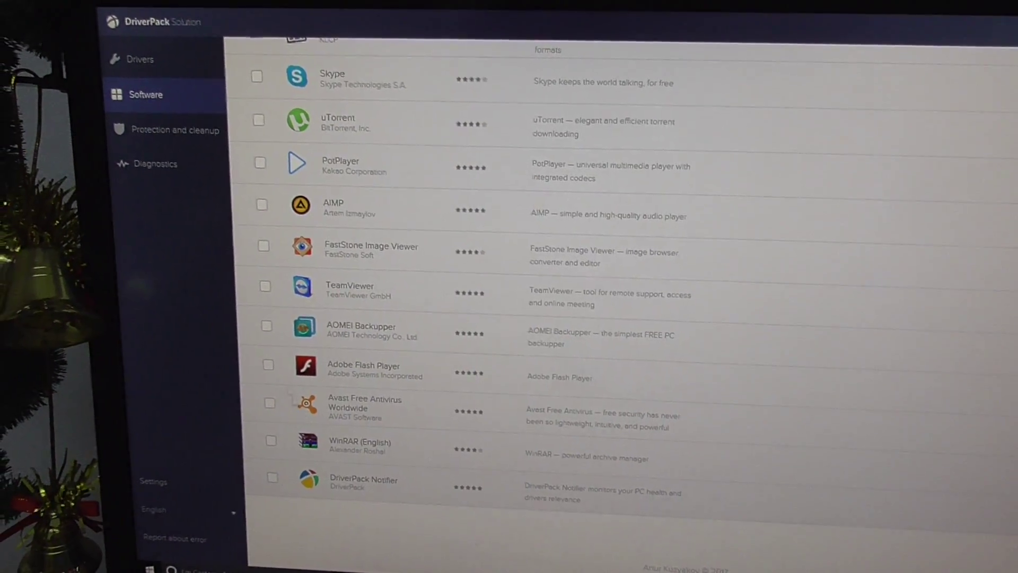
scroll(557, 319, up, 5)
scroll(557, 319, up, 3)
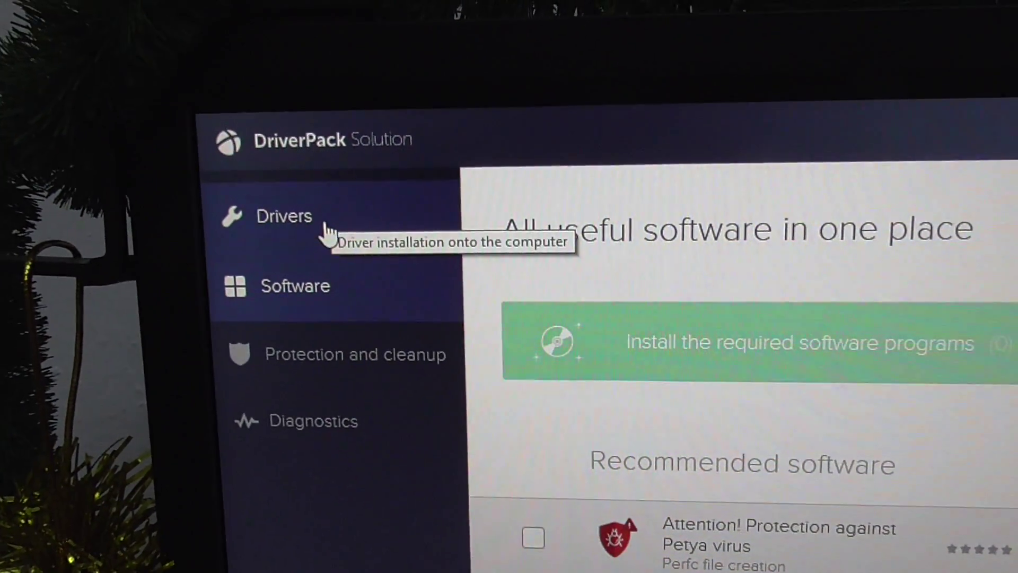
Step: Install all recommended drivers from the Drivers list, including the Genesys Logic card reader driver
click(326, 231)
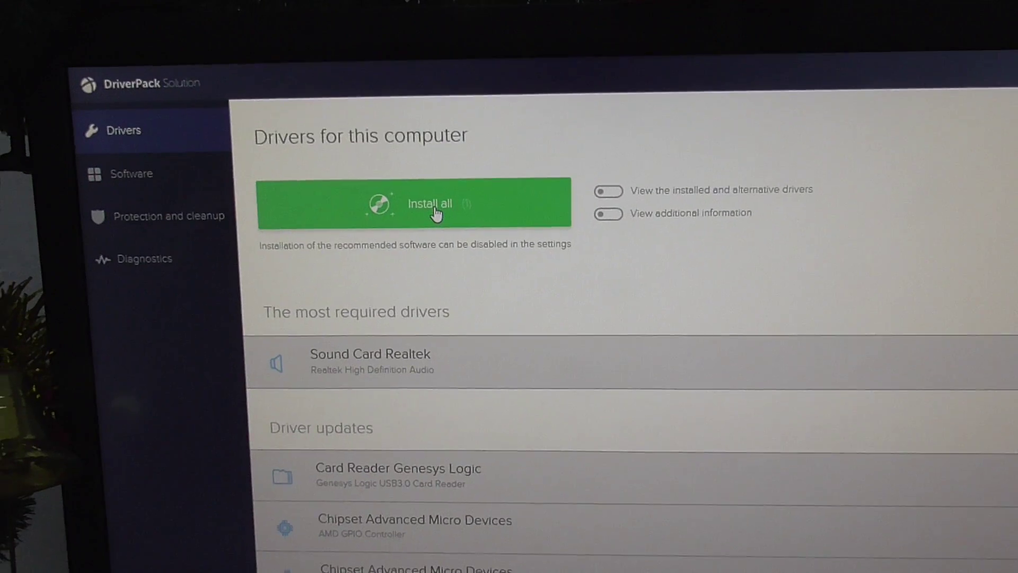
click(356, 199)
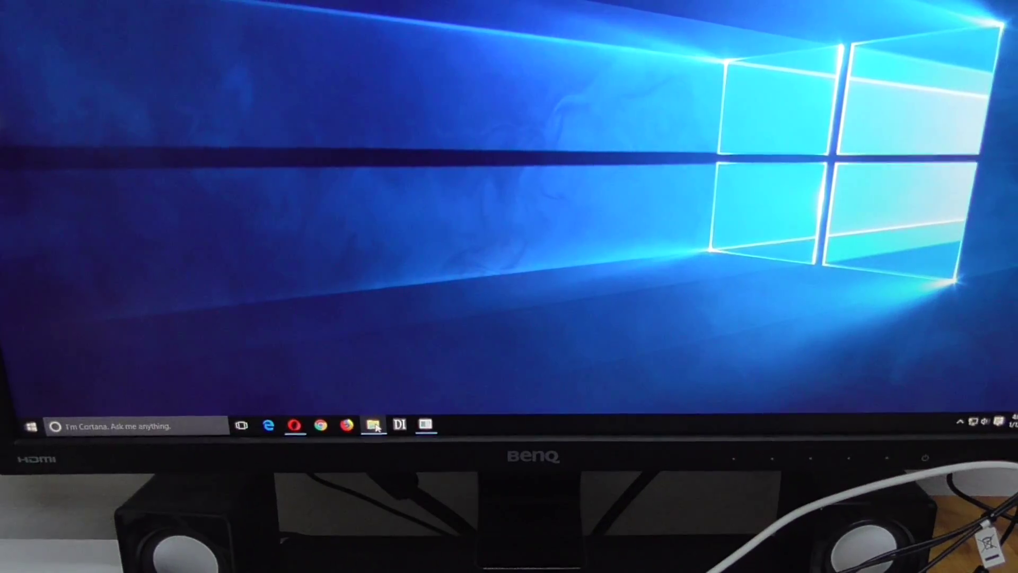
Step: Open a fresh File Explorer window from the taskbar jump list, showing 64GB_A6000 as D:
right_click(378, 428)
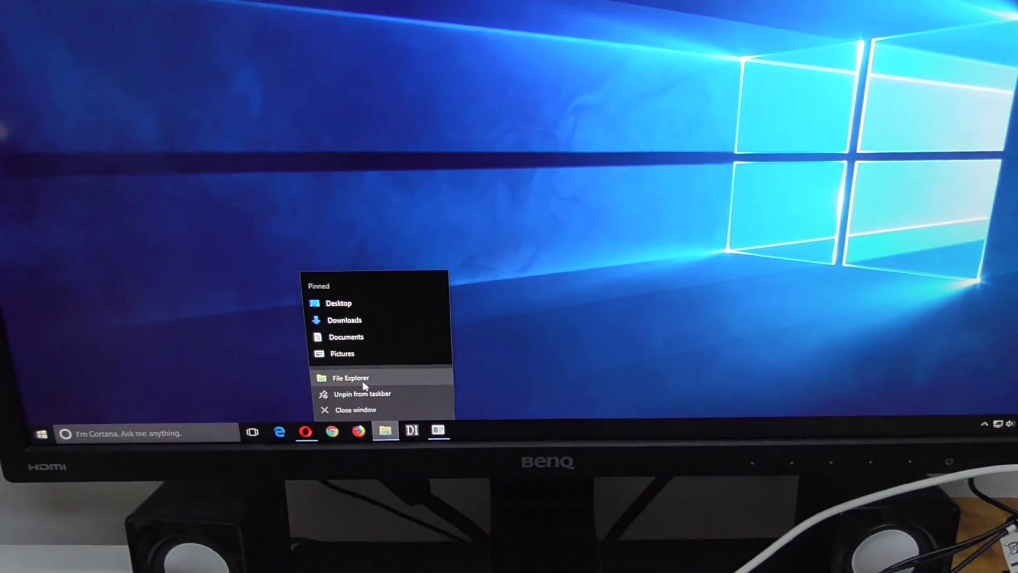
click(358, 379)
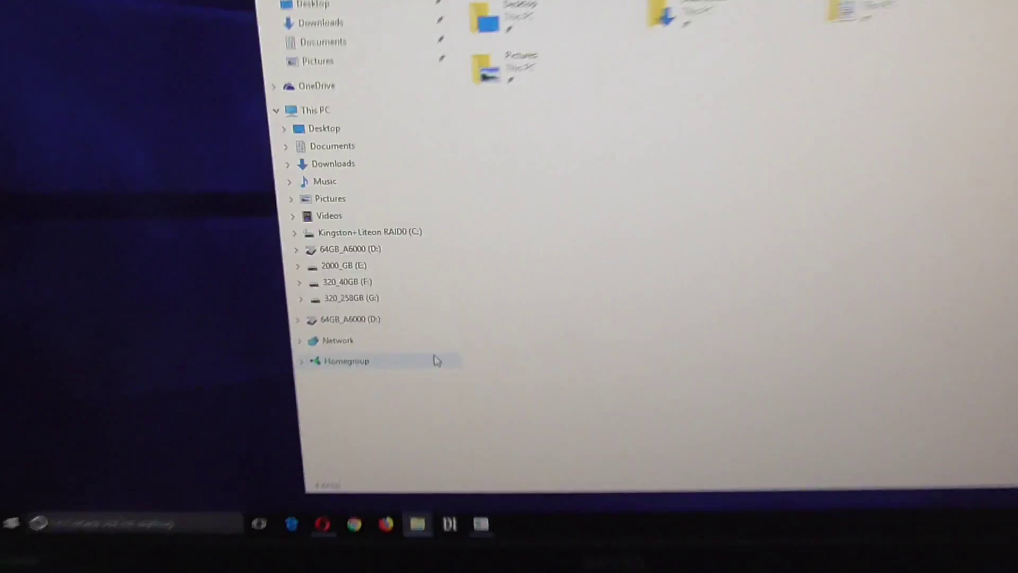